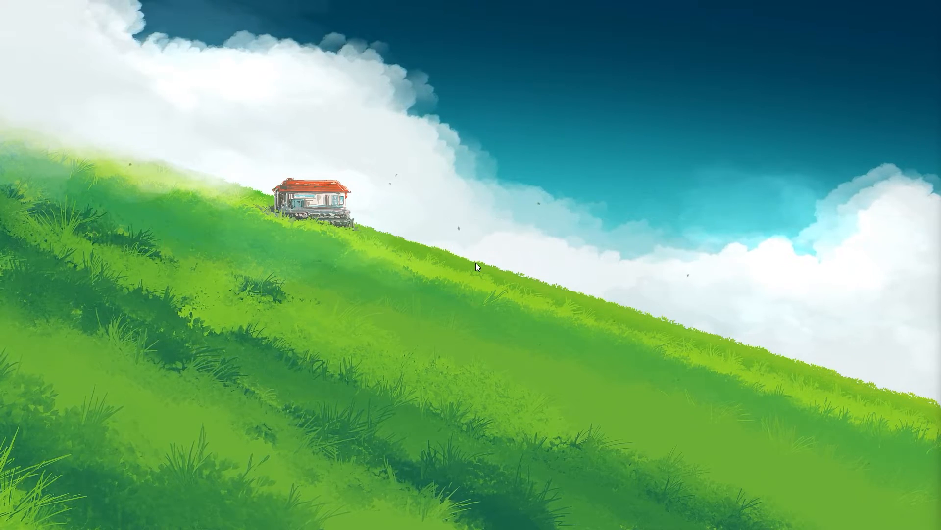
Open the Windows Settings app and go to the Storage page of the System settings.
key(super)
text(settings)
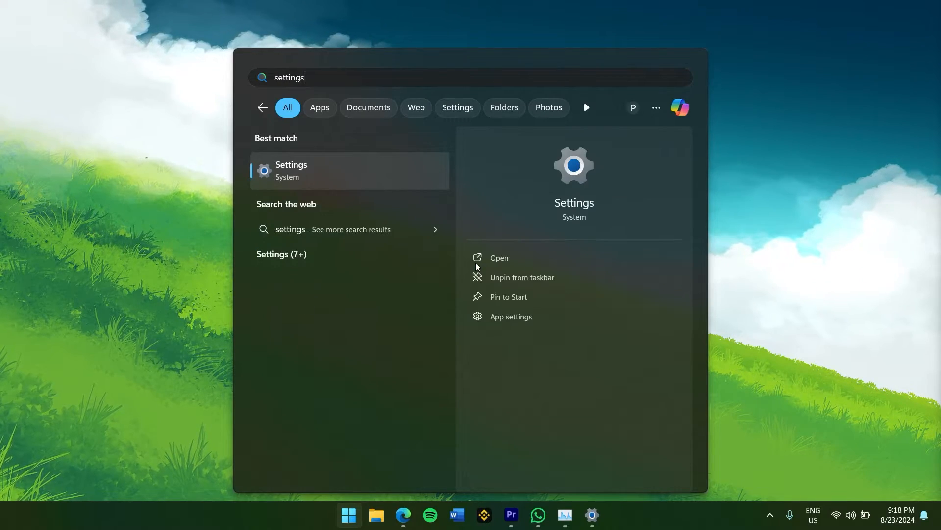
key(Return)
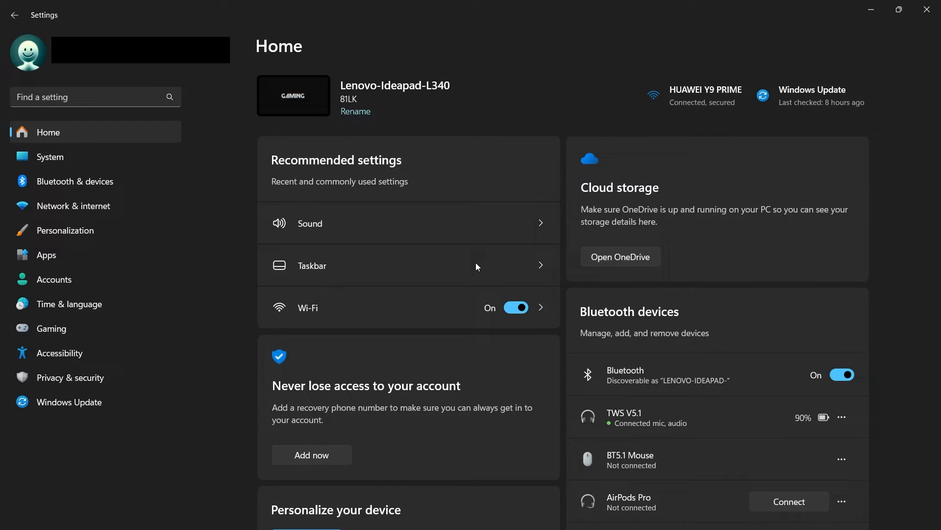
click(62, 161)
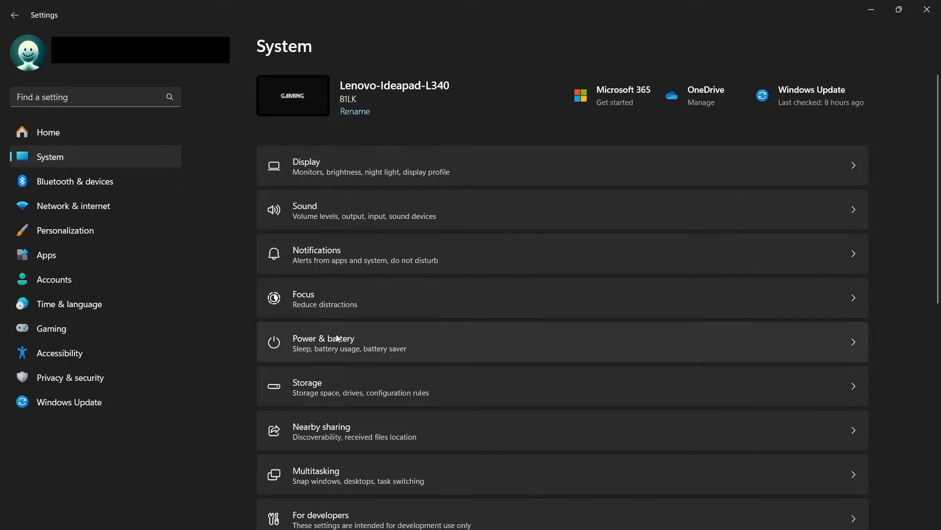
click(336, 386)
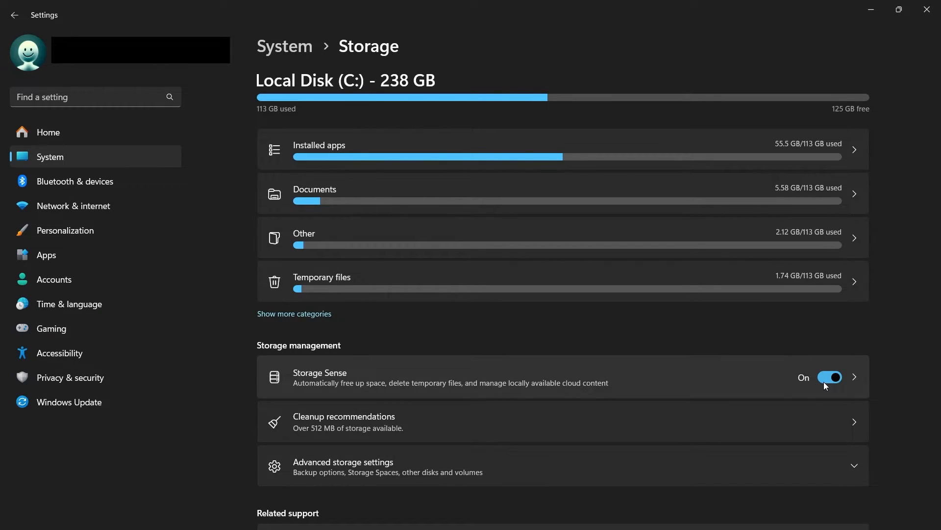
Mark the Recycle Bin for removal in the advanced temporary-file options of Cleanup recommendations, check the remaining categories, and return to System.
click(327, 425)
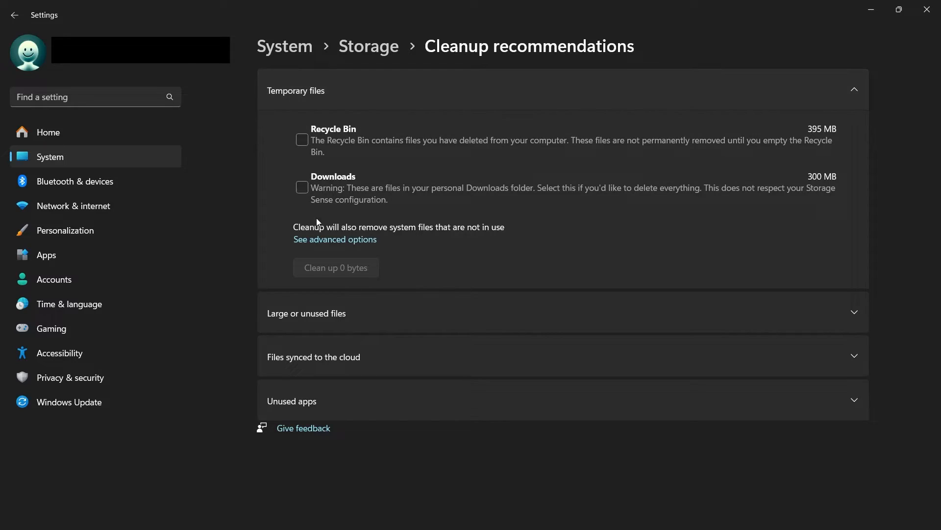
click(325, 240)
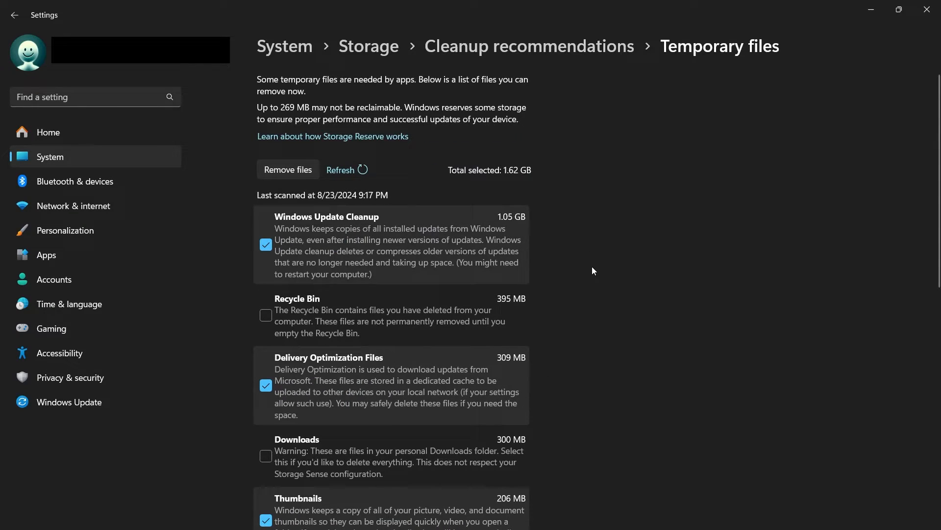
click(265, 316)
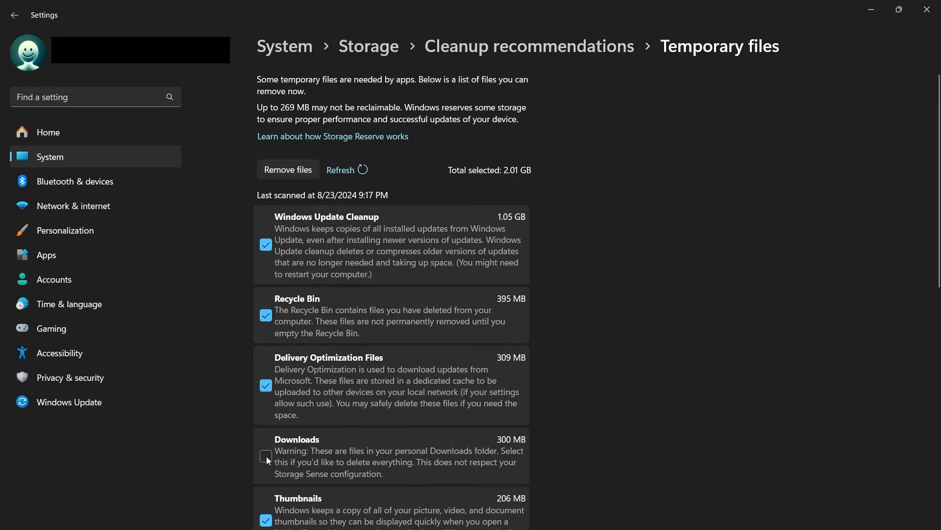
scroll(546, 406, down, 2)
scroll(546, 406, down, 9)
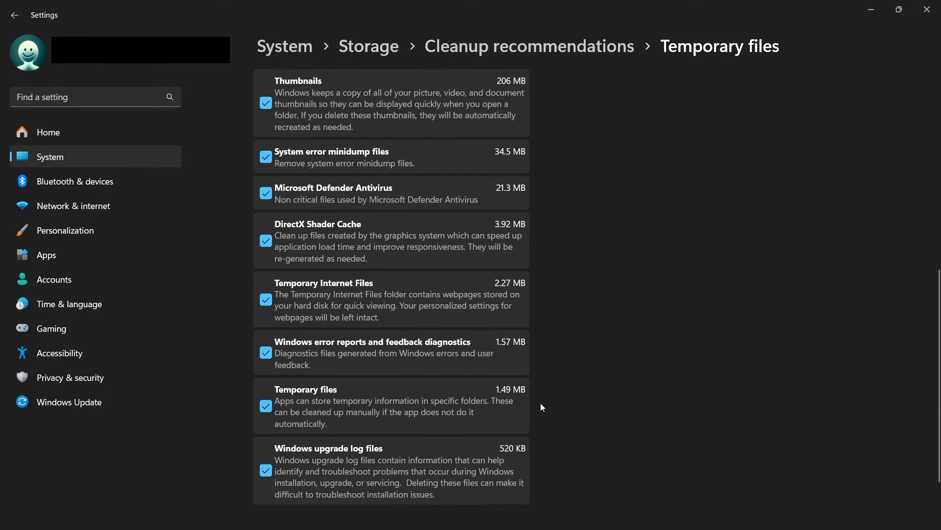
scroll(399, 377, up, 11)
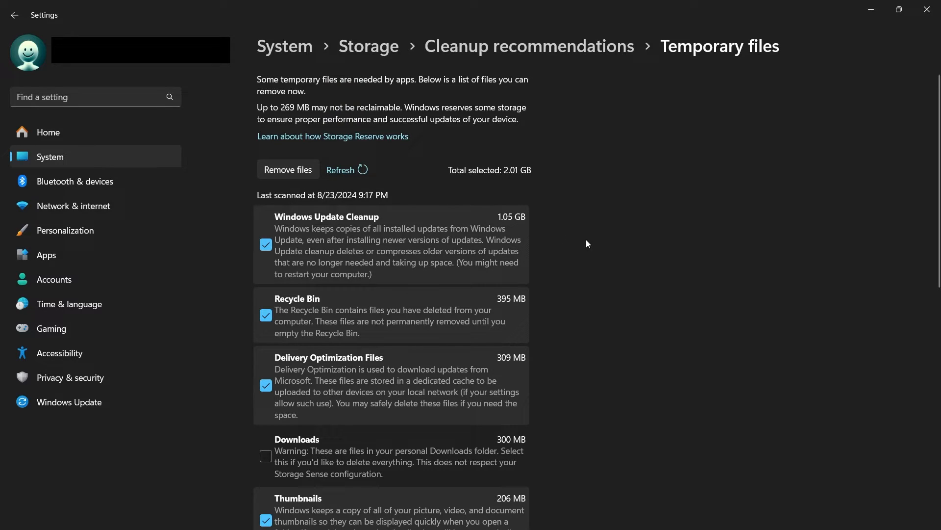
click(547, 47)
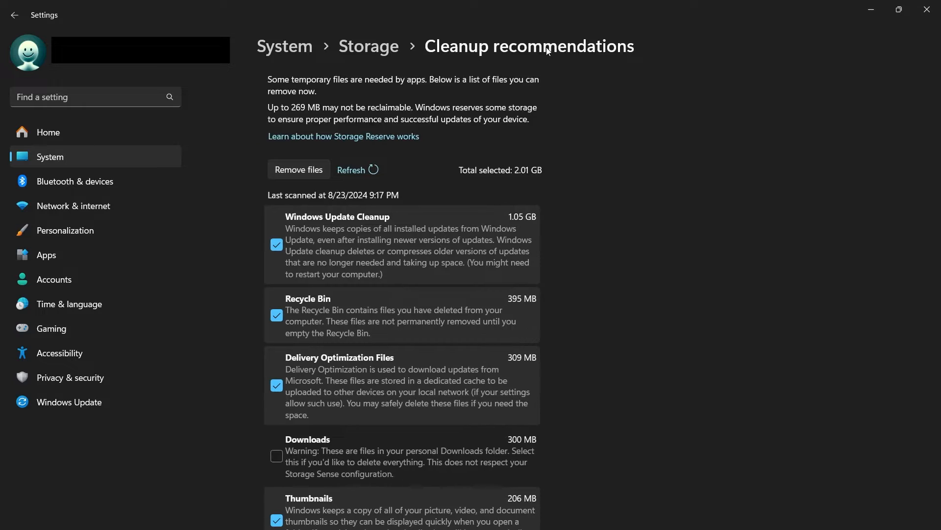
click(368, 48)
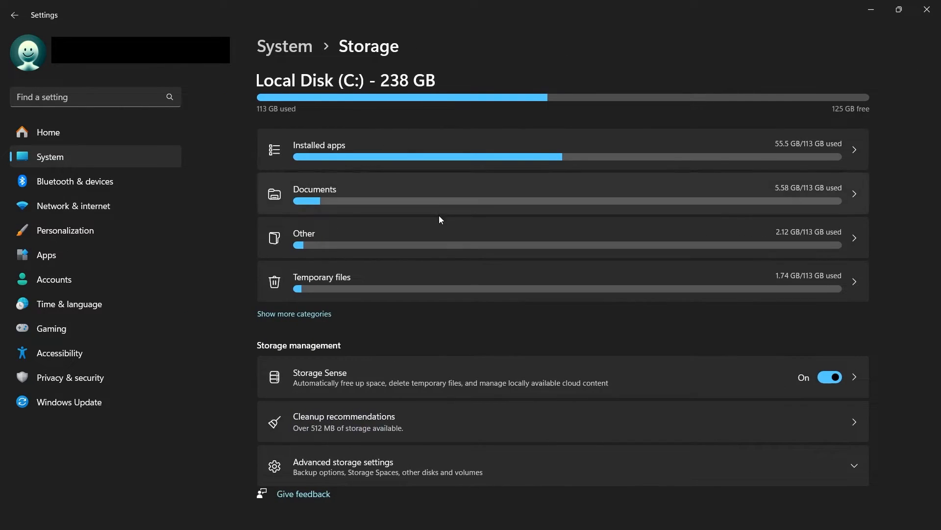
click(284, 46)
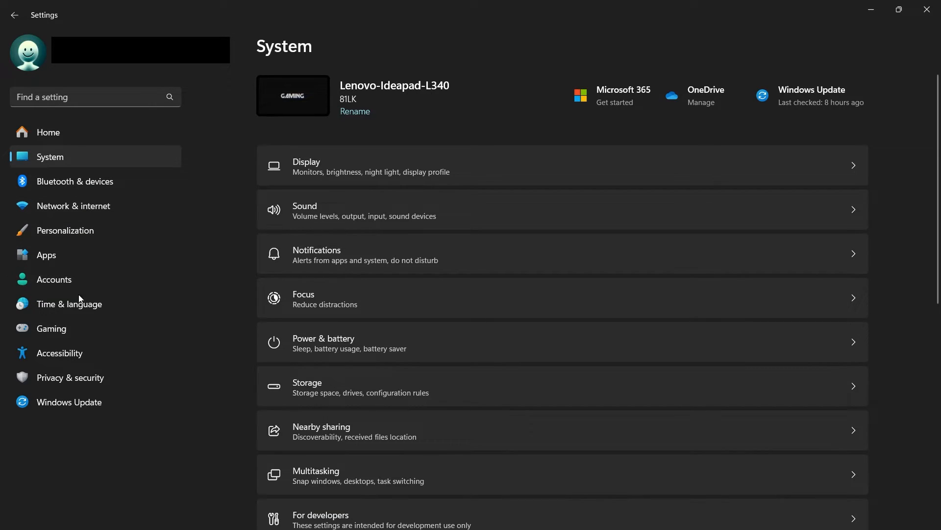
Turn off locally relevant content, app launch tracking, suggested content and Settings app notifications in the General privacy permissions.
click(79, 377)
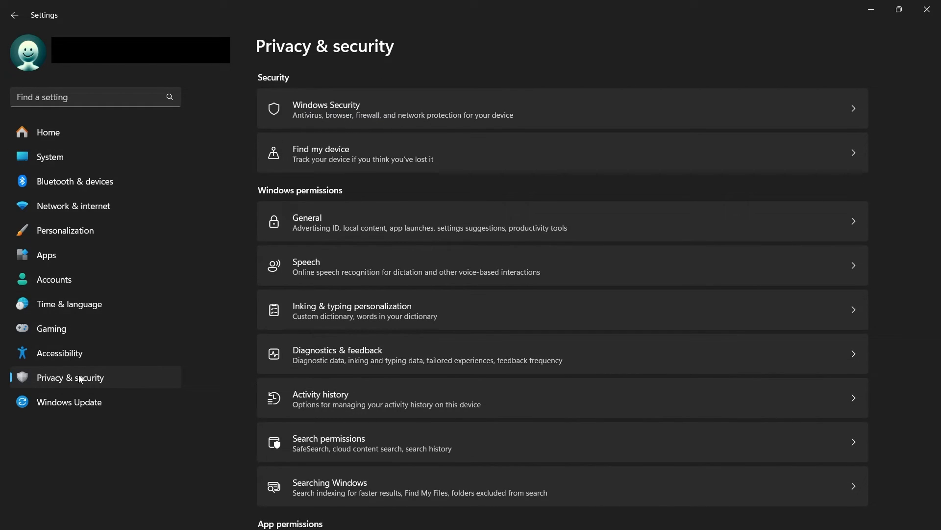
click(307, 224)
click(848, 134)
click(847, 180)
click(847, 225)
click(844, 270)
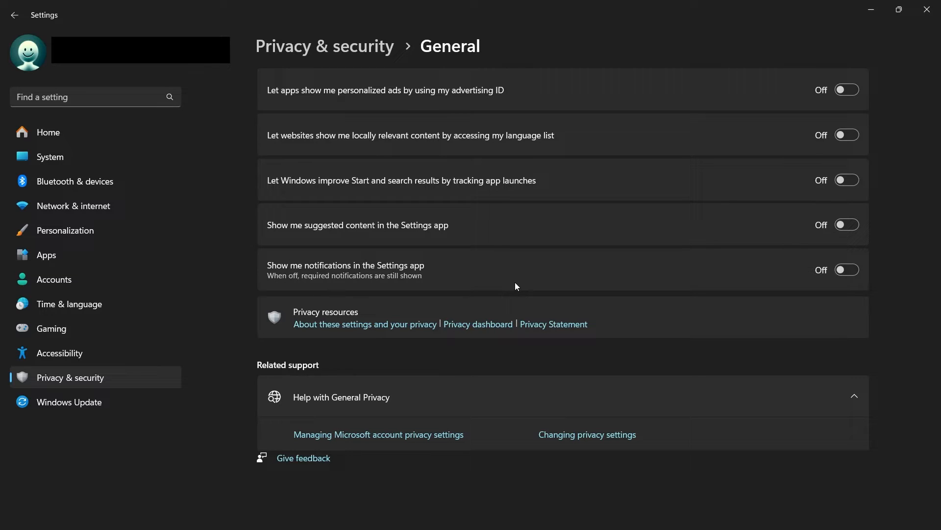
click(387, 46)
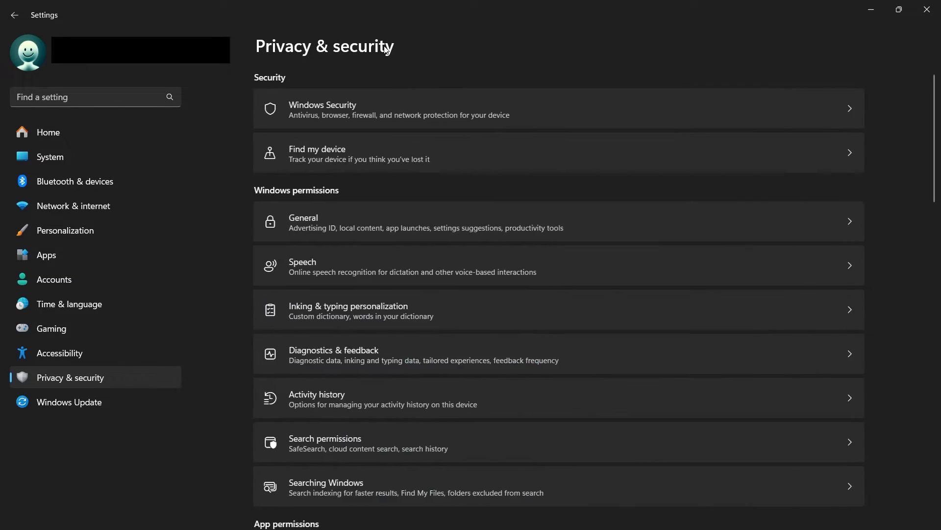
Review the Speech, Inking & typing personalization, and Diagnostics & feedback pages of the Windows permissions.
click(302, 265)
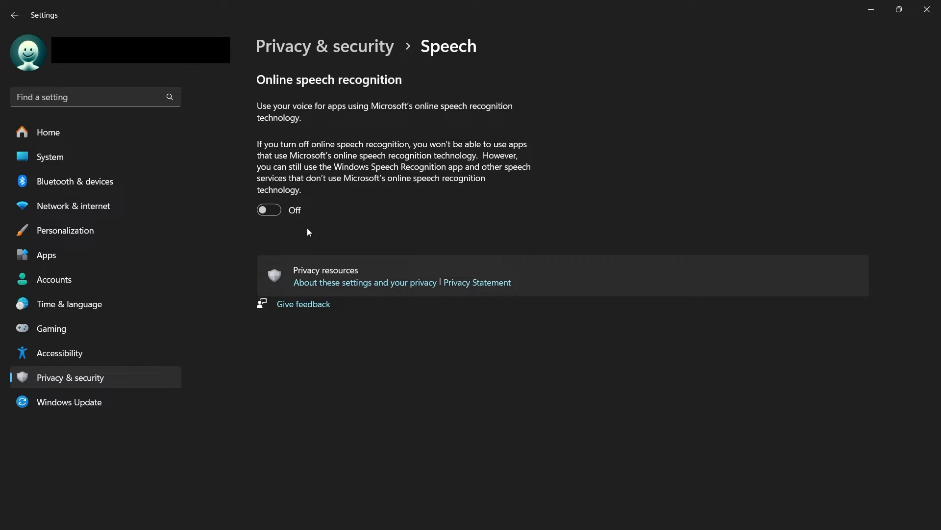
click(318, 49)
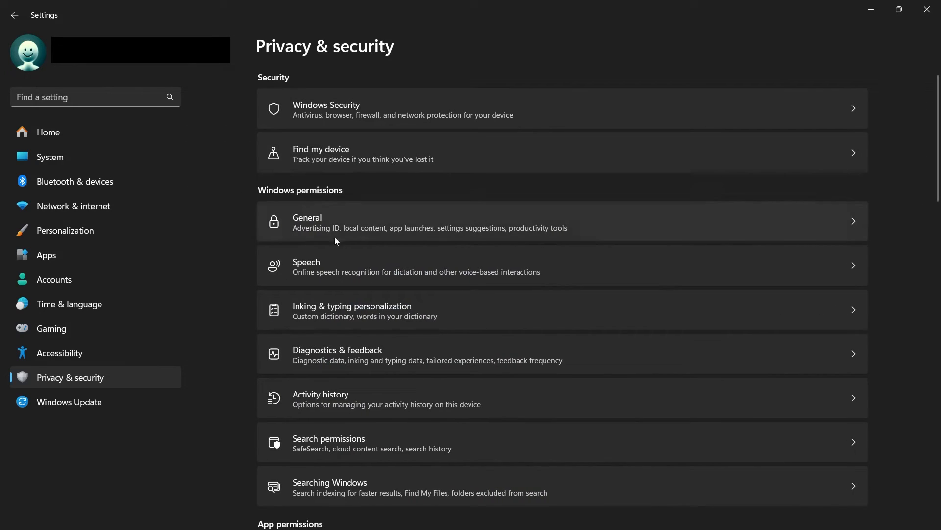
click(337, 317)
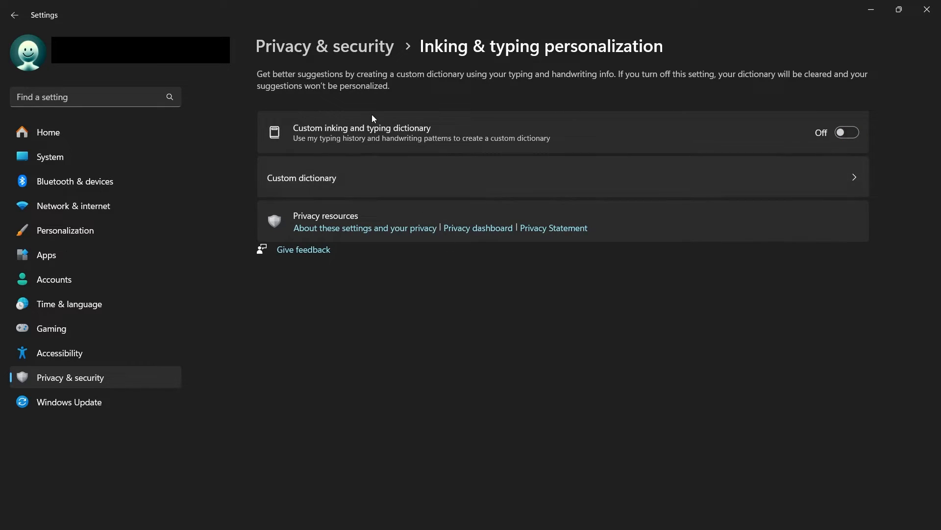
click(335, 49)
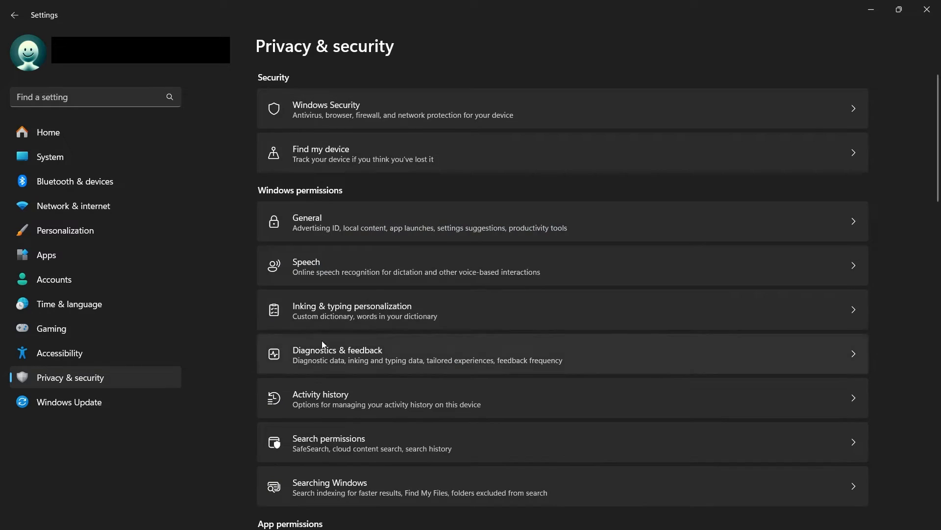
click(323, 353)
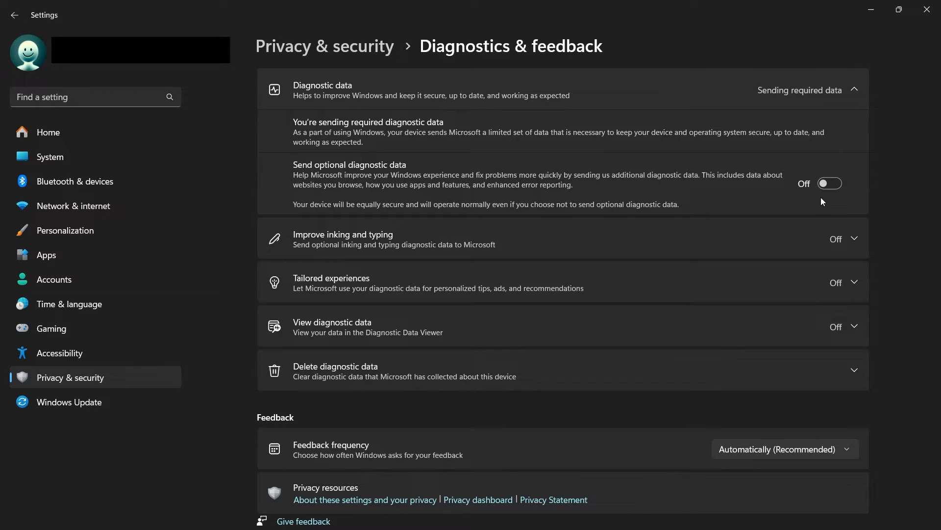
click(346, 44)
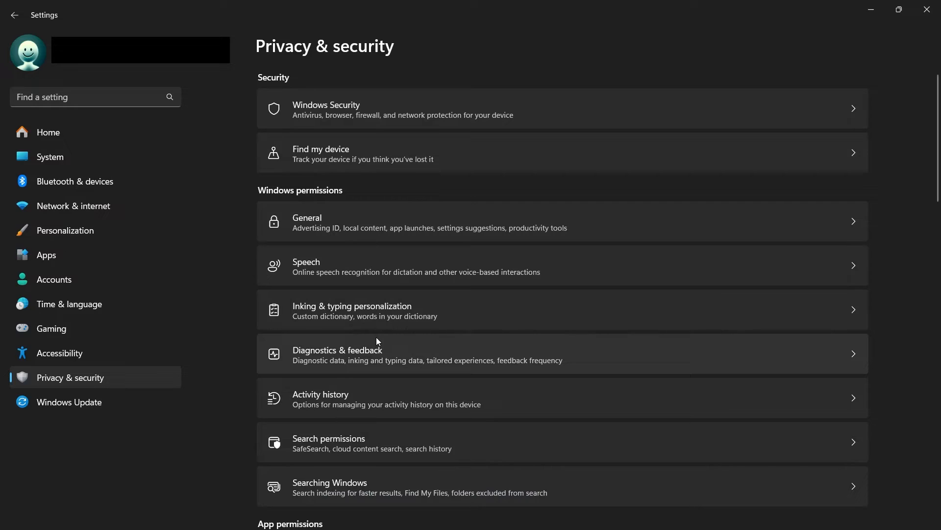
Examine the Location app permissions to see which apps can access the device's location.
scroll(375, 337, down, 5)
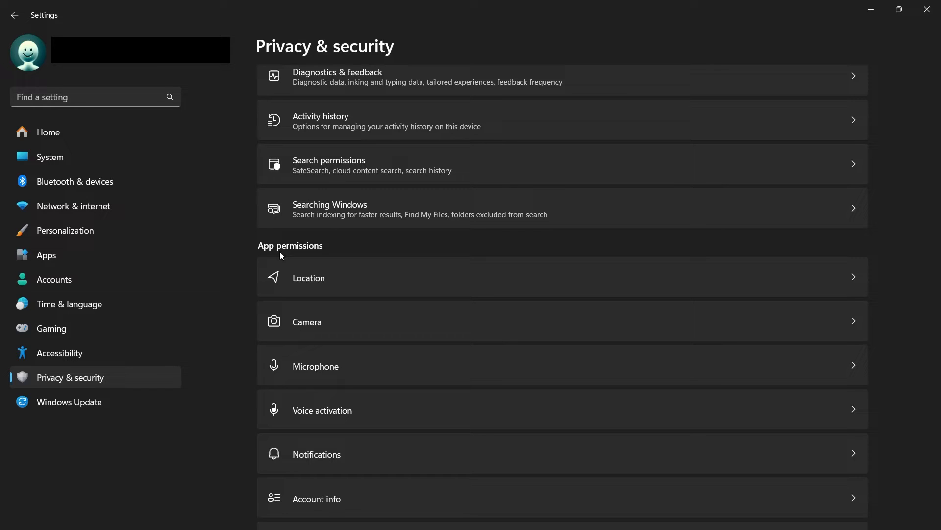
click(314, 291)
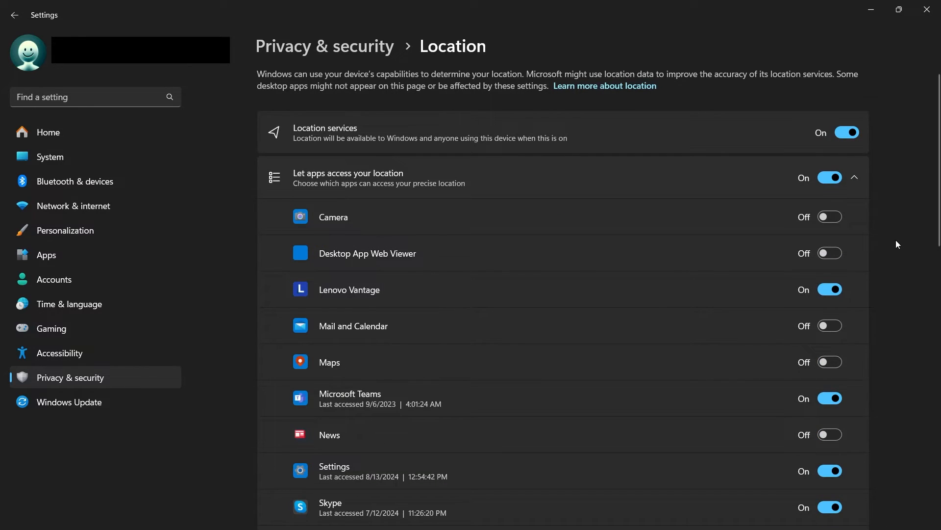
scroll(896, 240, down, 3)
scroll(895, 240, down, 3)
scroll(895, 240, down, 3)
scroll(896, 240, up, 8)
click(387, 51)
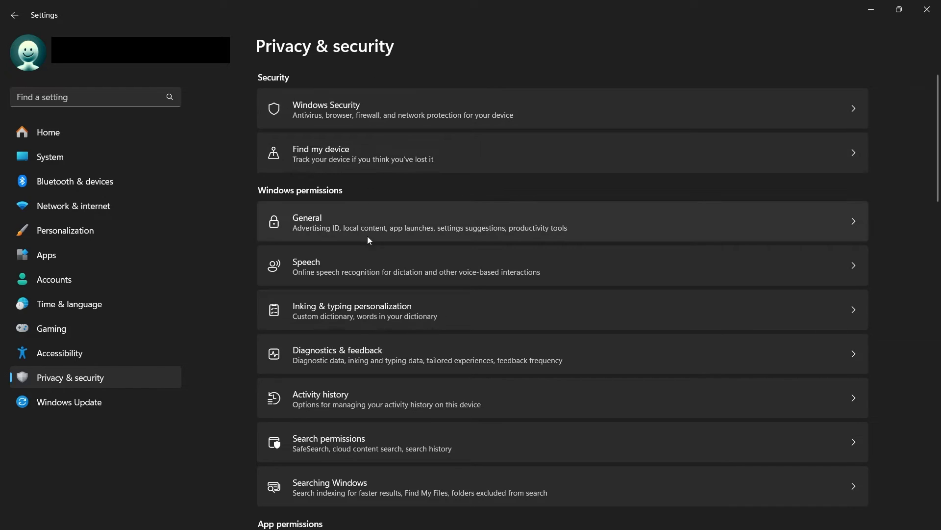
Turn off Camera access for the device in the app permissions and return to Privacy & security.
scroll(368, 251, down, 2)
scroll(368, 269, down, 5)
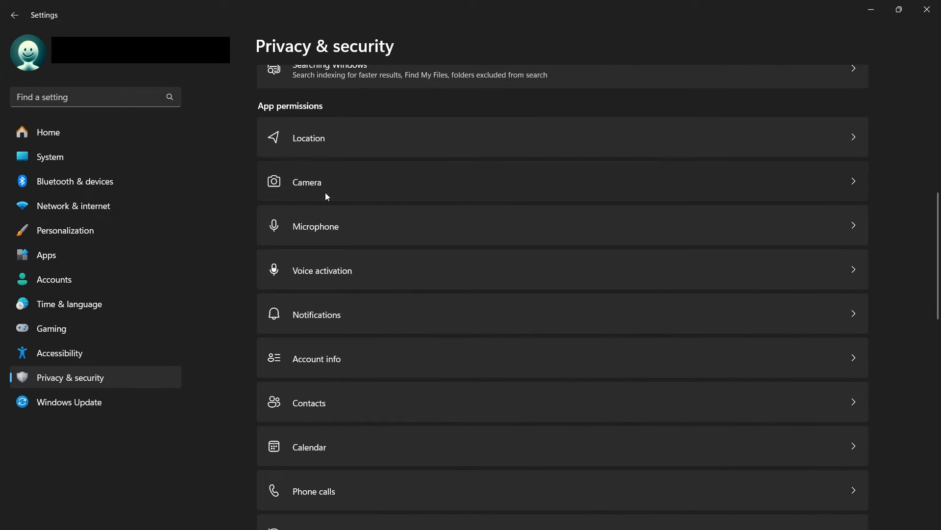
click(325, 192)
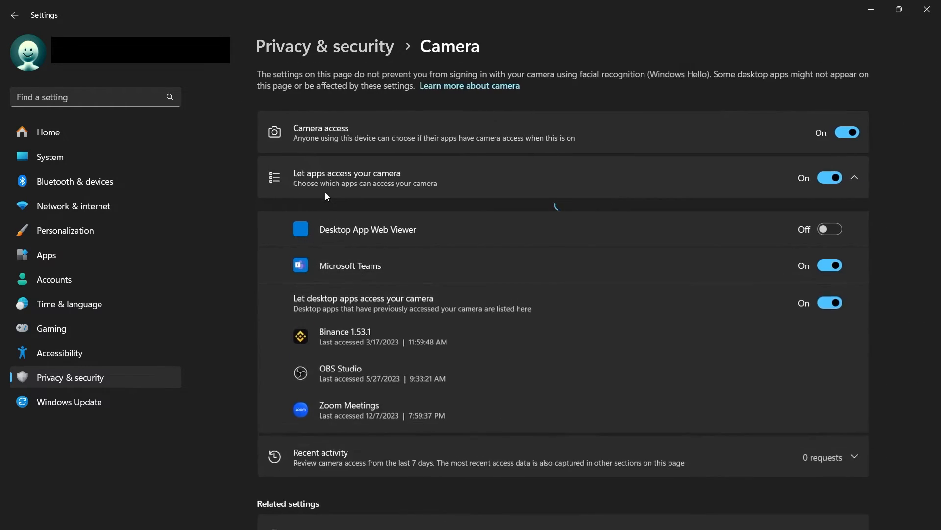
click(844, 138)
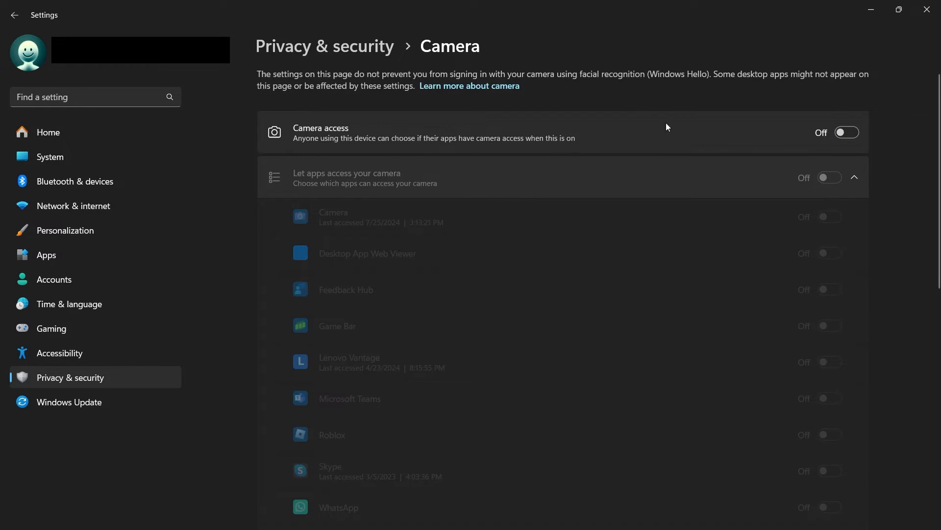
click(340, 50)
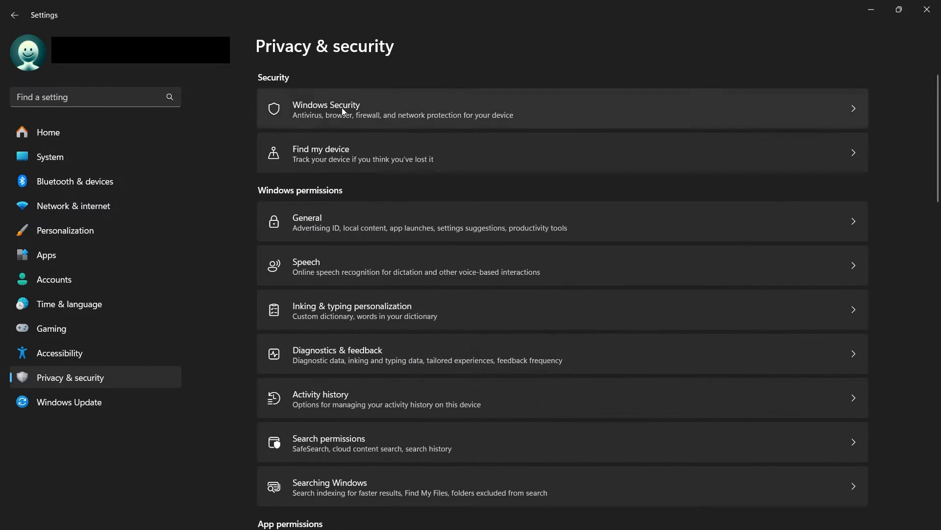
Turn off Notification access in the app permissions and return to Privacy & security.
scroll(242, 361, down, 7)
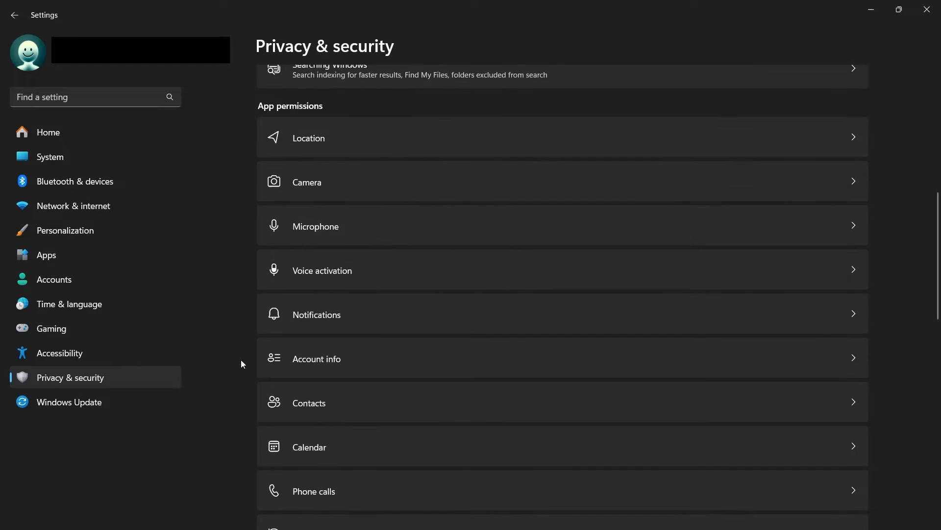
click(305, 322)
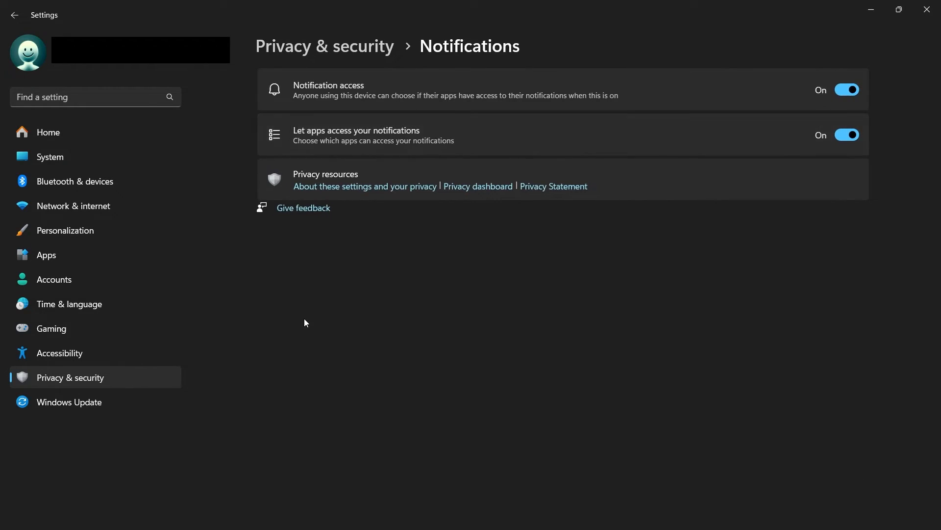
click(847, 90)
click(343, 46)
Turn off Messaging access in the app permissions and return to Privacy & security.
scroll(358, 255, down, 5)
scroll(351, 368, down, 6)
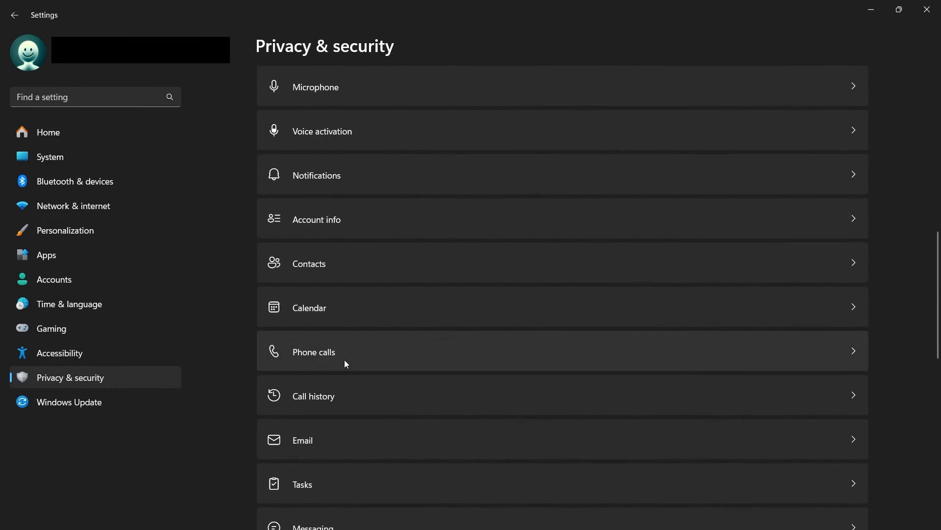
scroll(334, 399, down, 3)
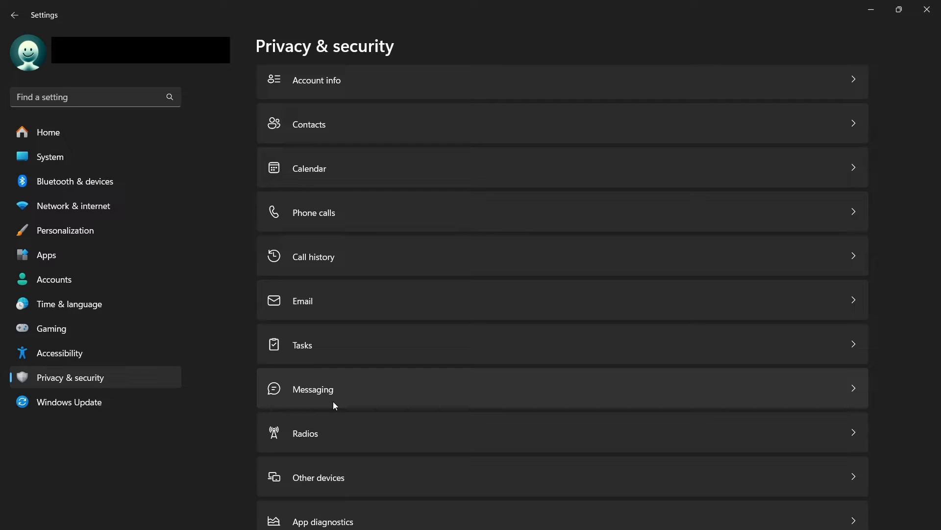
click(335, 405)
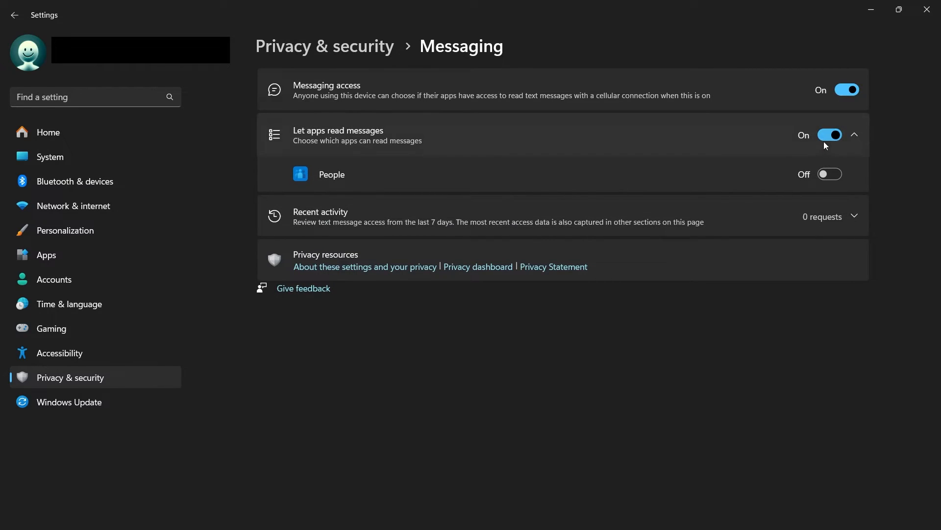
click(848, 90)
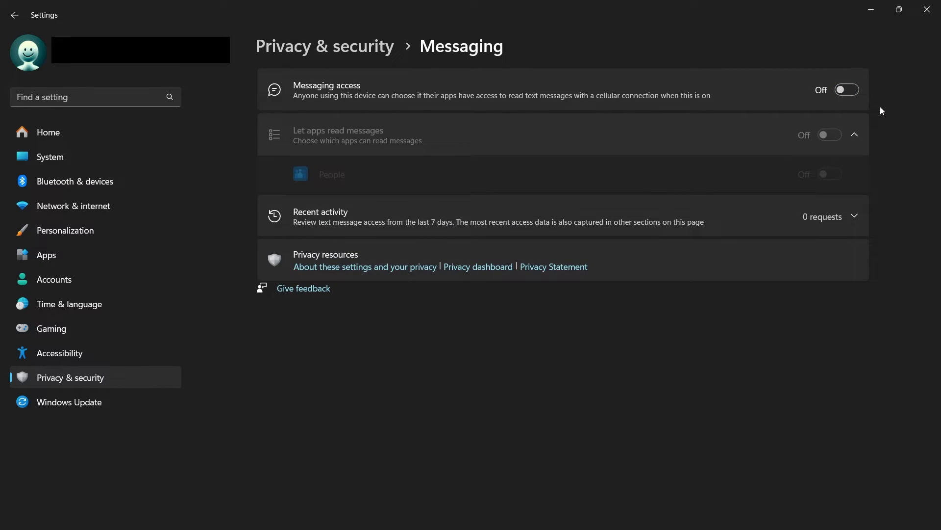
click(366, 45)
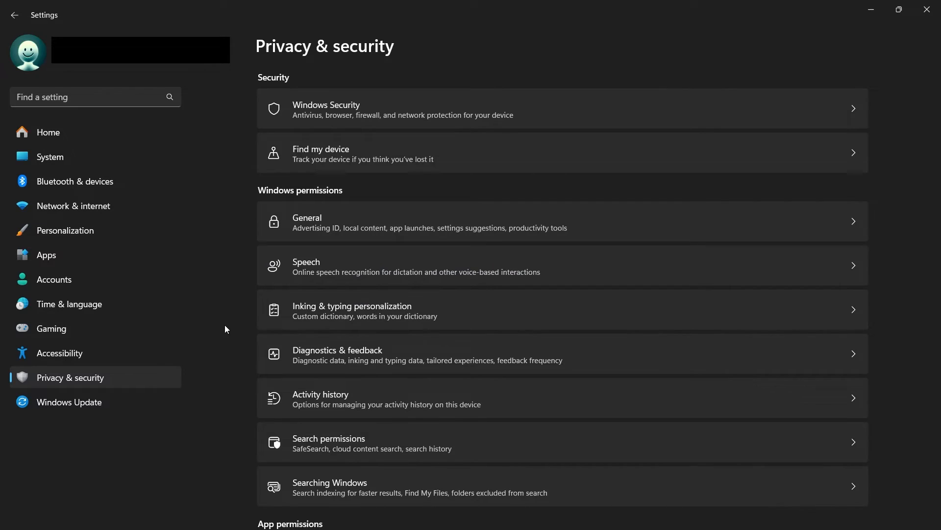
Look through the installed apps list and check the uninstall option for the People app.
click(60, 258)
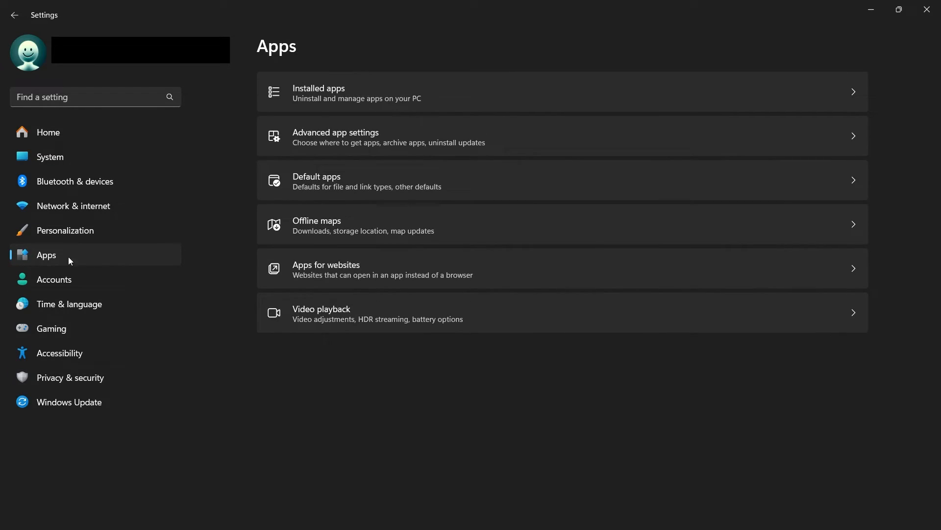
click(335, 99)
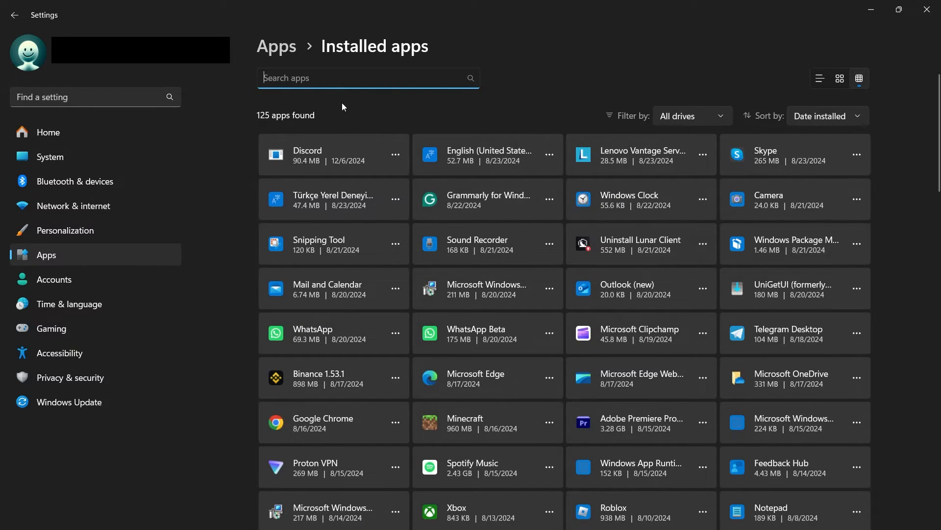
scroll(898, 265, down, 8)
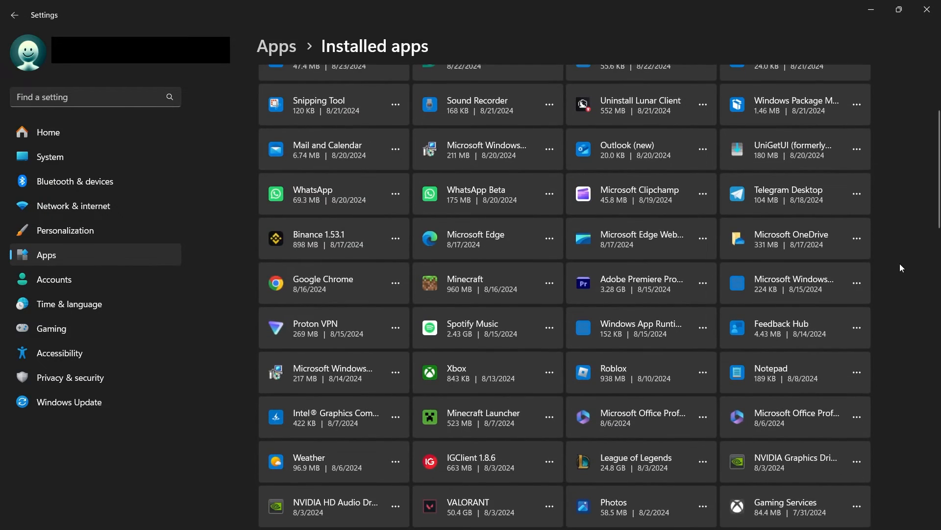
scroll(902, 267, down, 6)
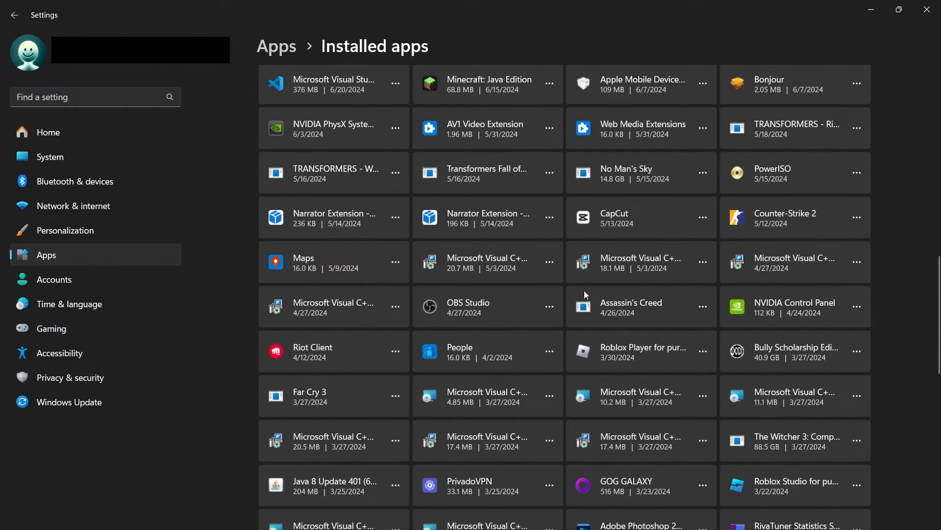
click(551, 355)
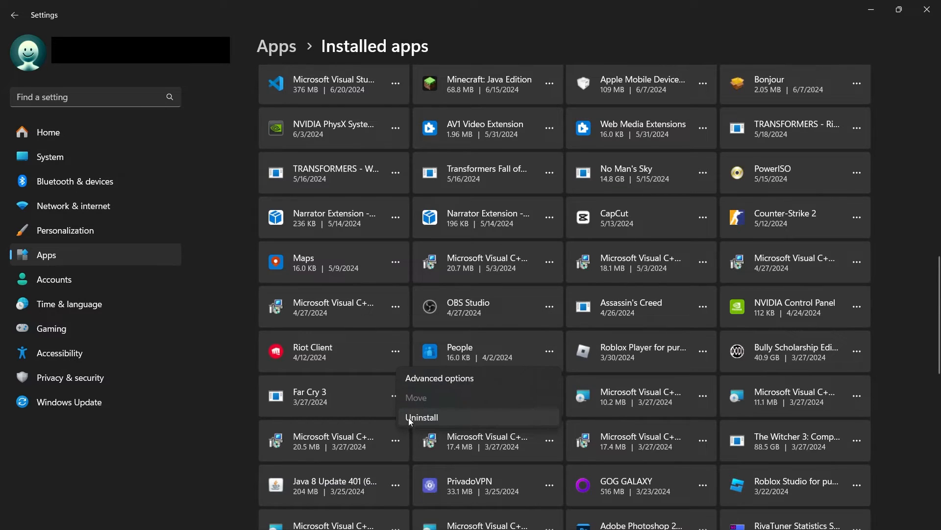
click(239, 303)
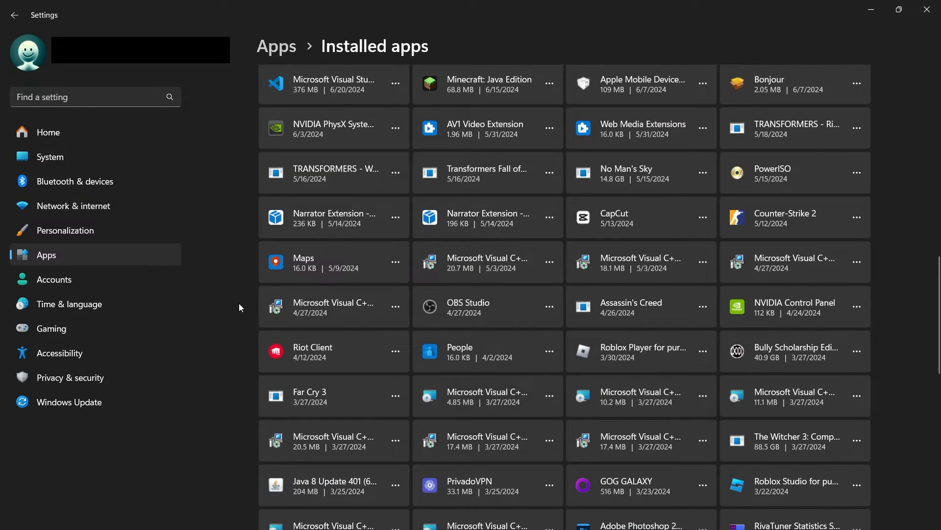
scroll(240, 308, up, 3)
scroll(240, 307, up, 10)
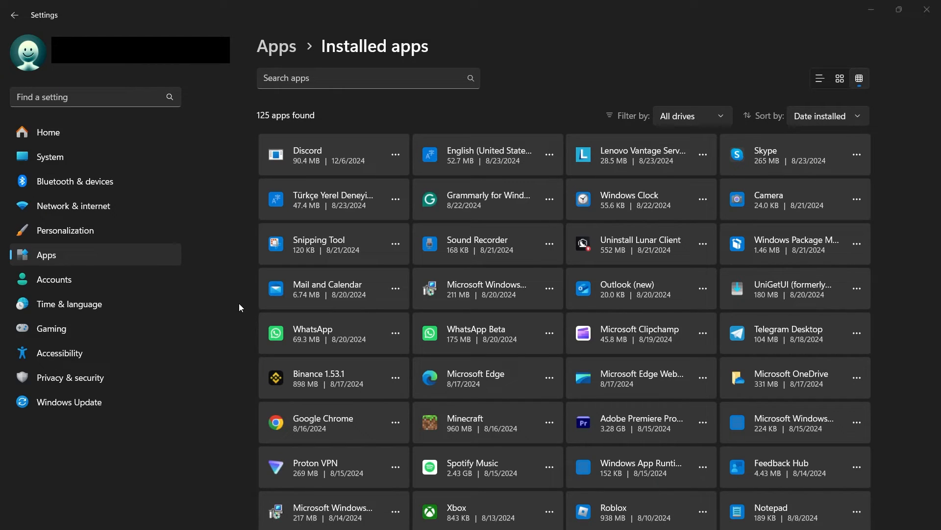
Open Task Manager and examine the startup apps, ordering them by status.
key(super)
text(task manager)
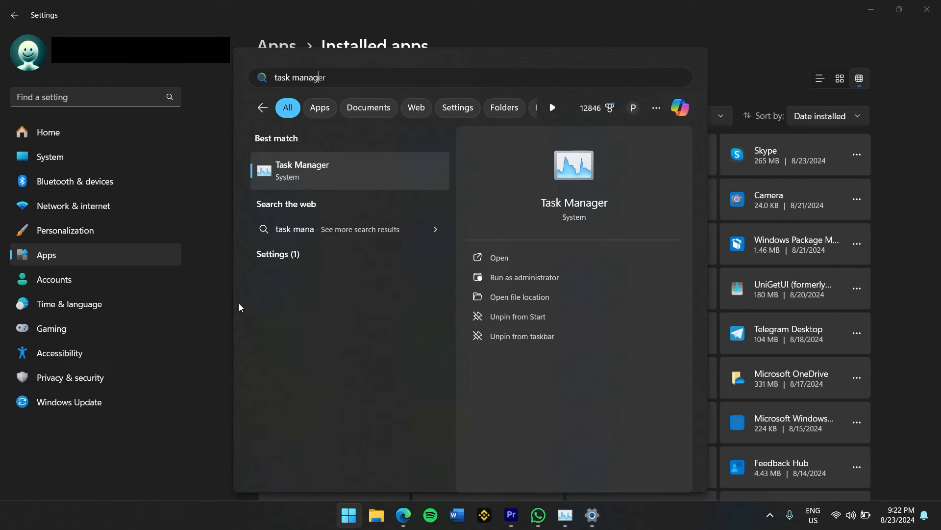
key(Return)
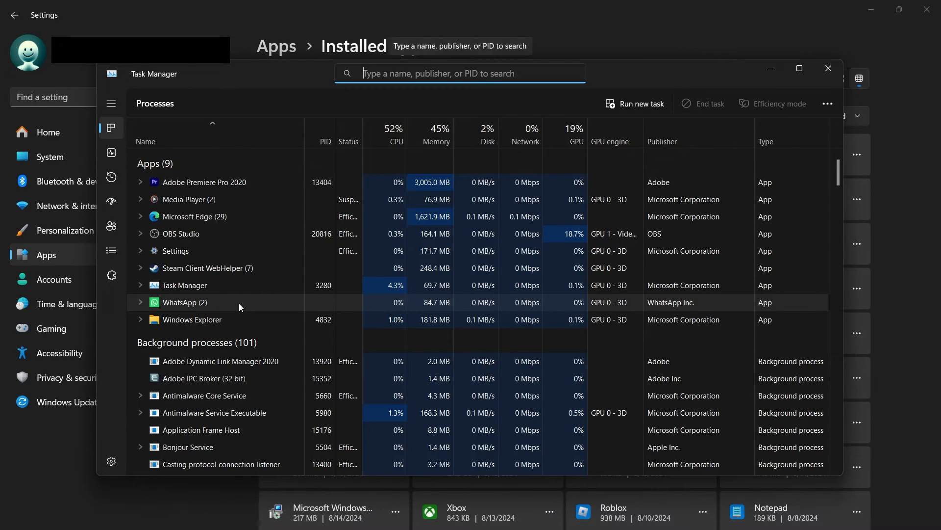
click(114, 210)
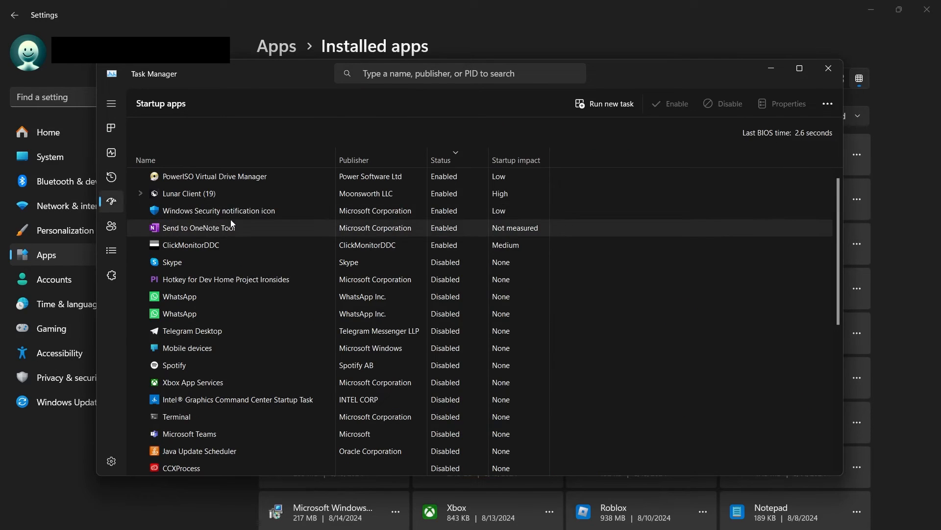
mouse_move(840, 242)
mouse_down()
mouse_move(842, 397)
mouse_move(831, 231)
mouse_up()
click(460, 158)
click(460, 158)
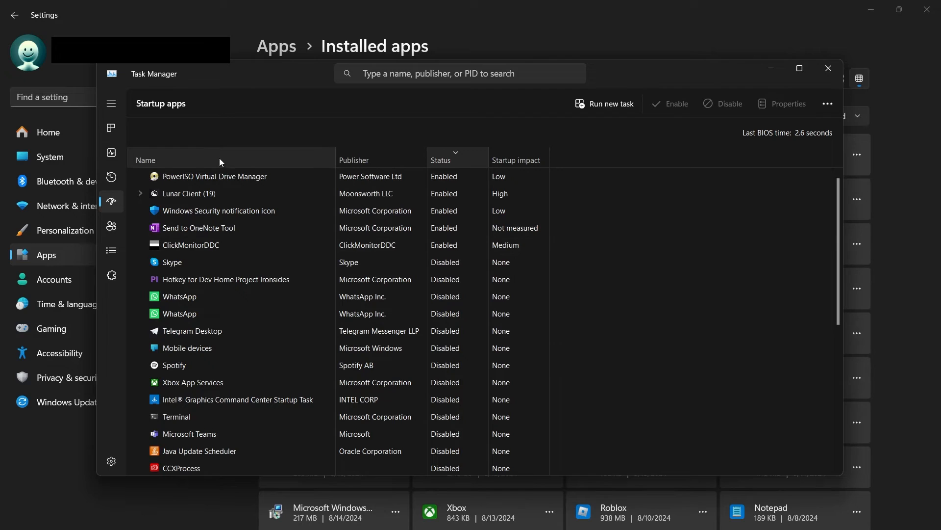
View the running processes in Task Manager, minimize it and return to the Settings home page.
click(111, 128)
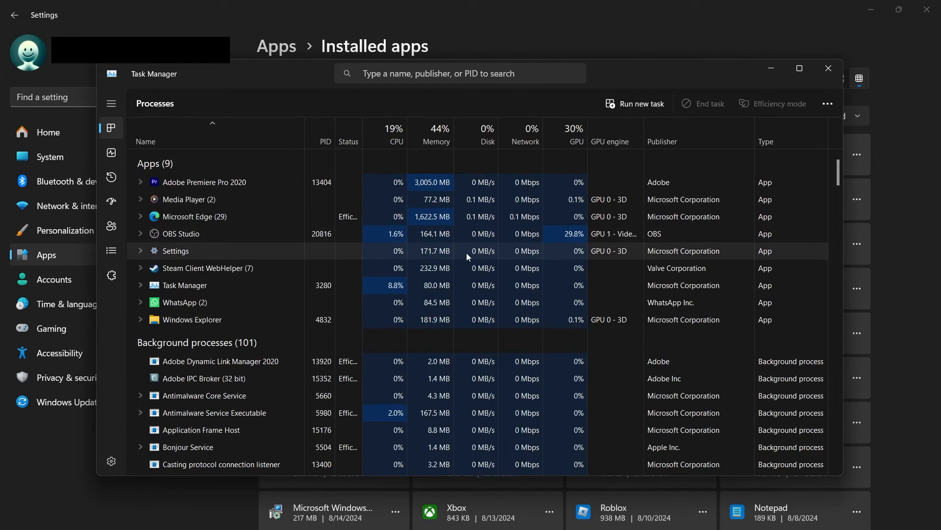
click(772, 71)
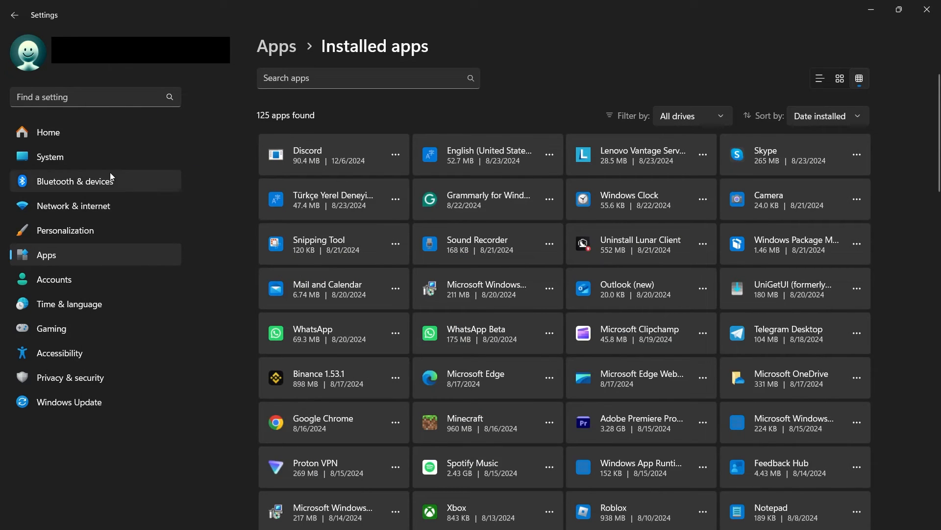
click(52, 133)
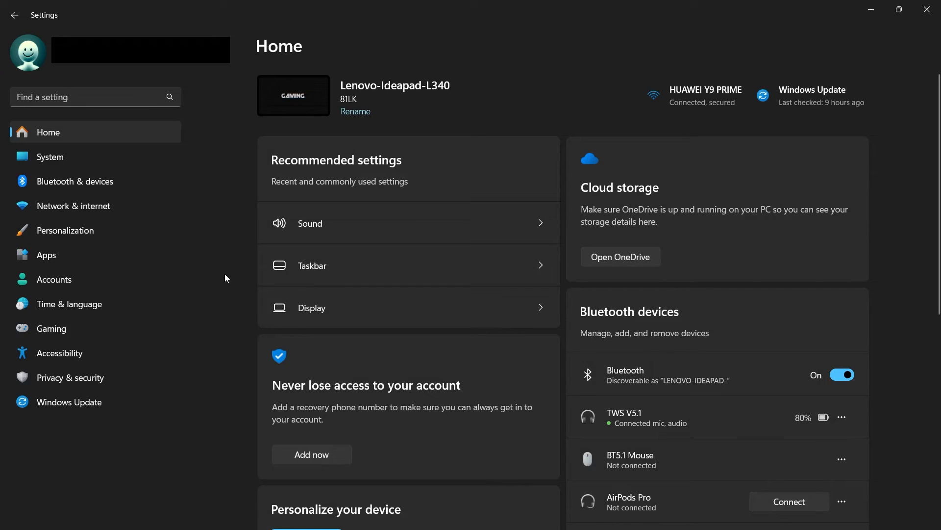
Open the Windows Temp folder with the Run command temp, check the delete option for all its items, and return to Settings.
key(super+r)
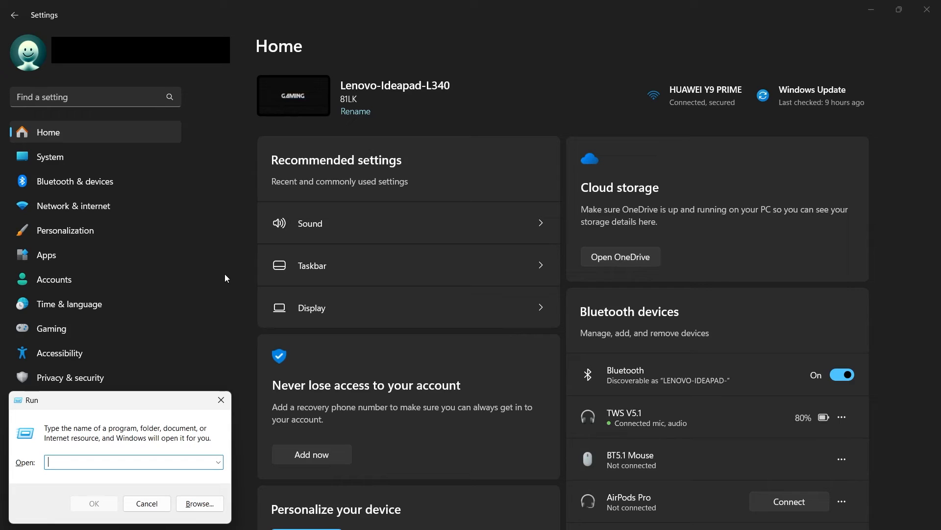
text(temp)
key(Return)
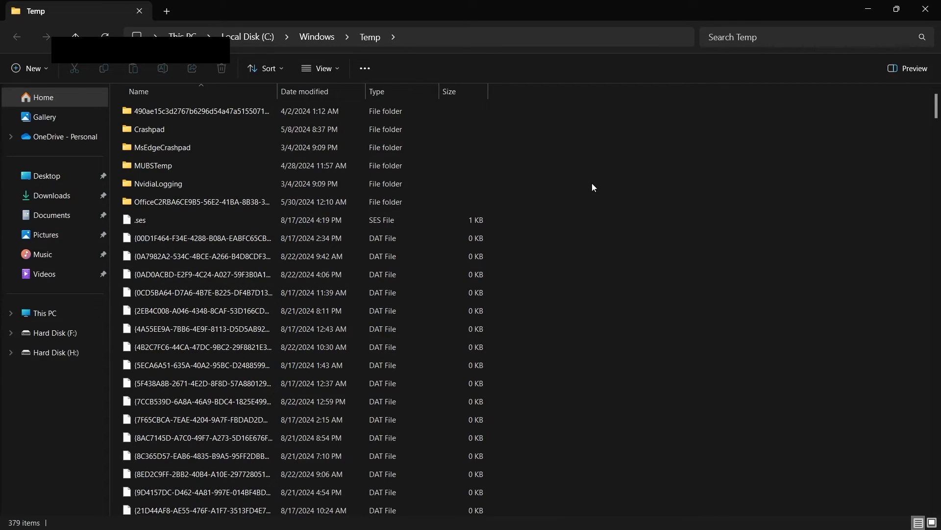
key(ctrl+a)
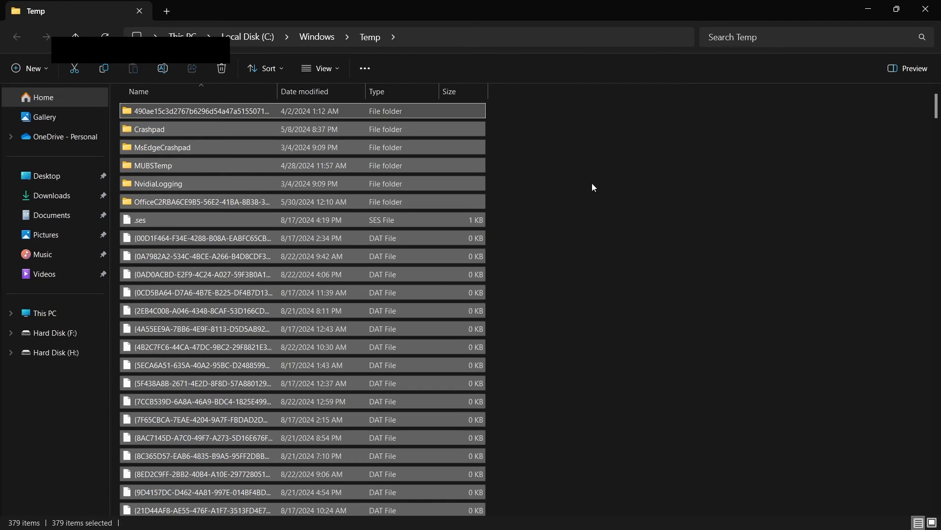
right_click(465, 200)
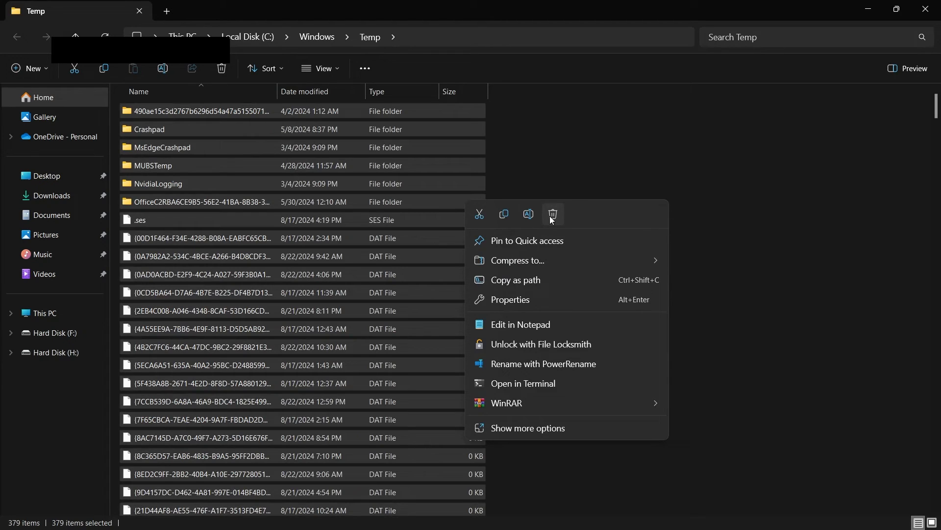
click(707, 133)
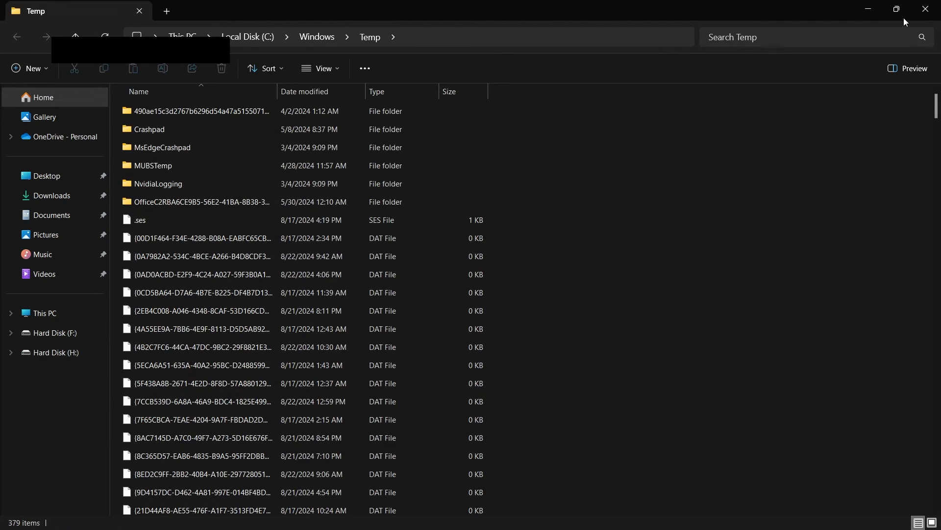
key(super+i)
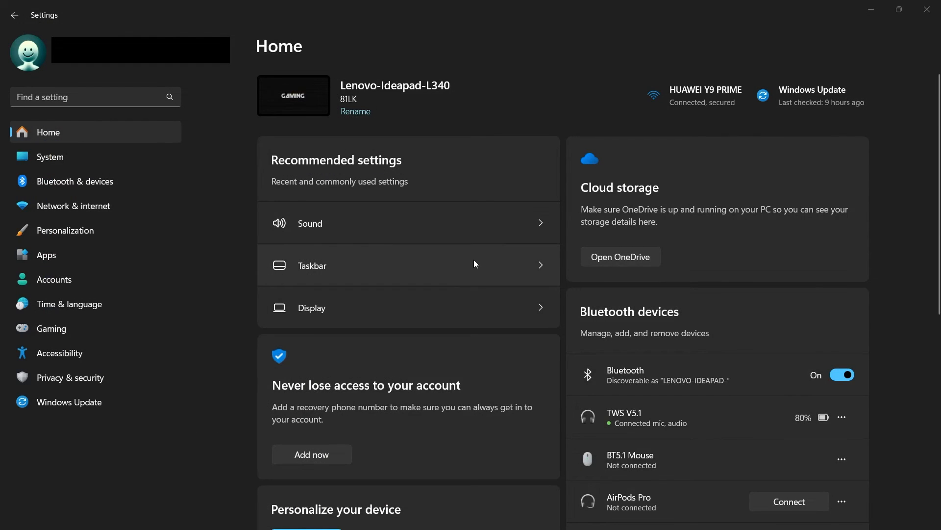
Open the user's AppData Temp folder with the Run command %temp%, check the delete option for all its items, and close the folder.
key(super+r)
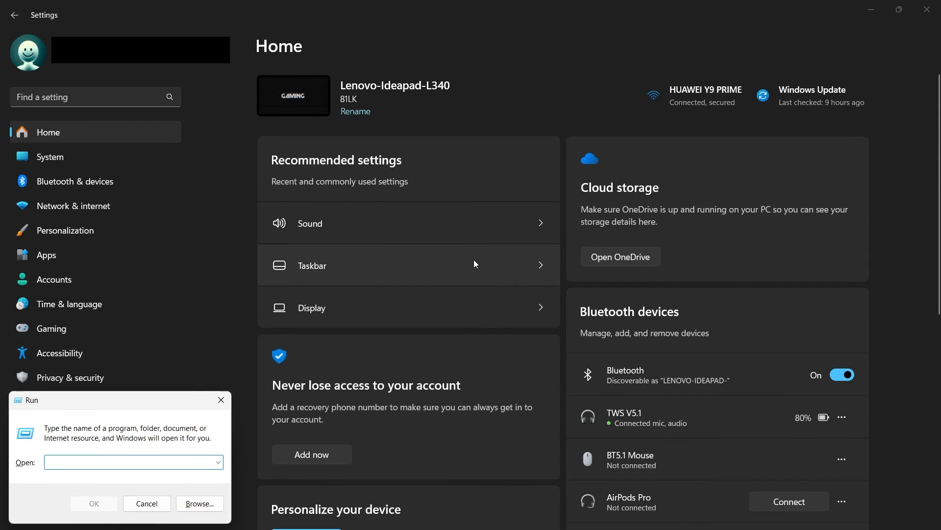
text(%)
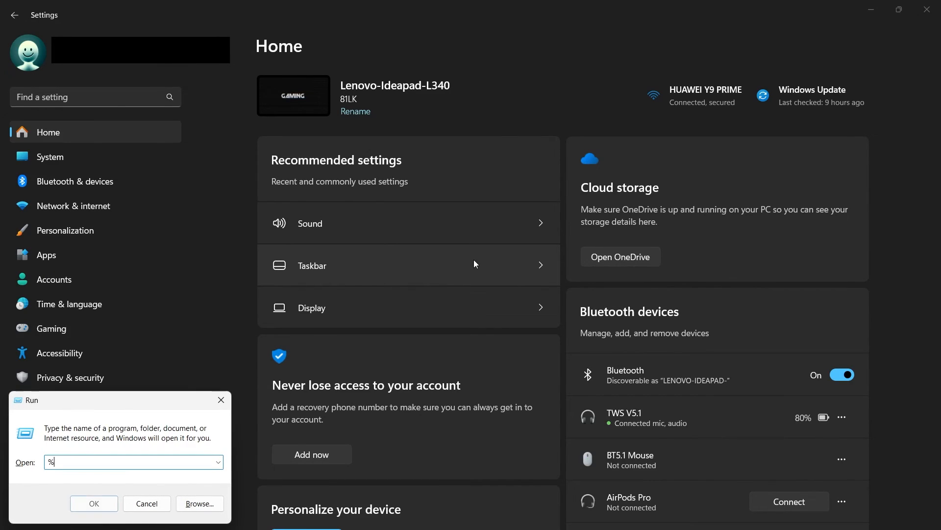
text(temp%)
key(Return)
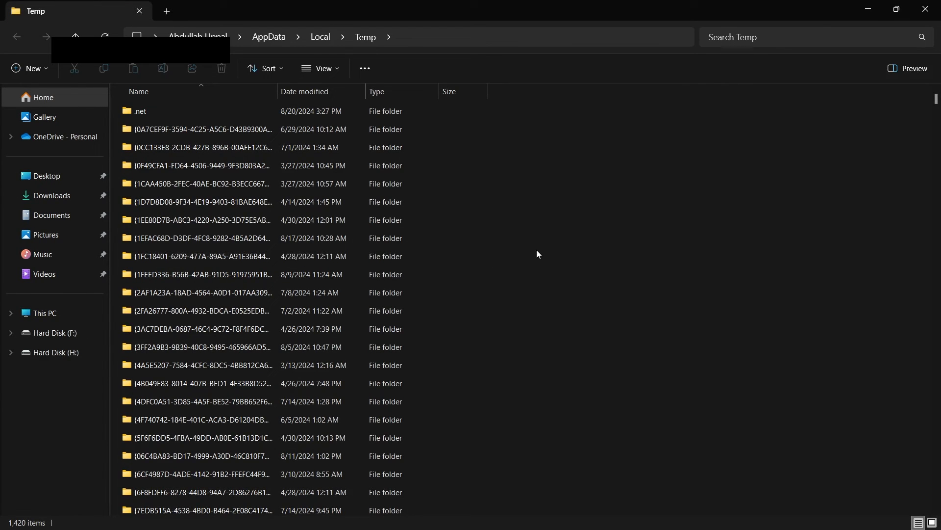
key(ctrl+a)
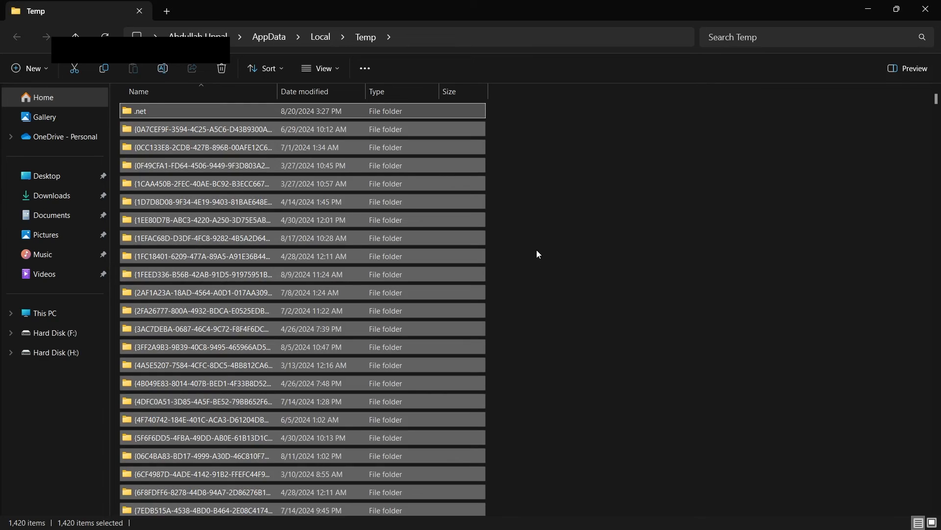
right_click(421, 220)
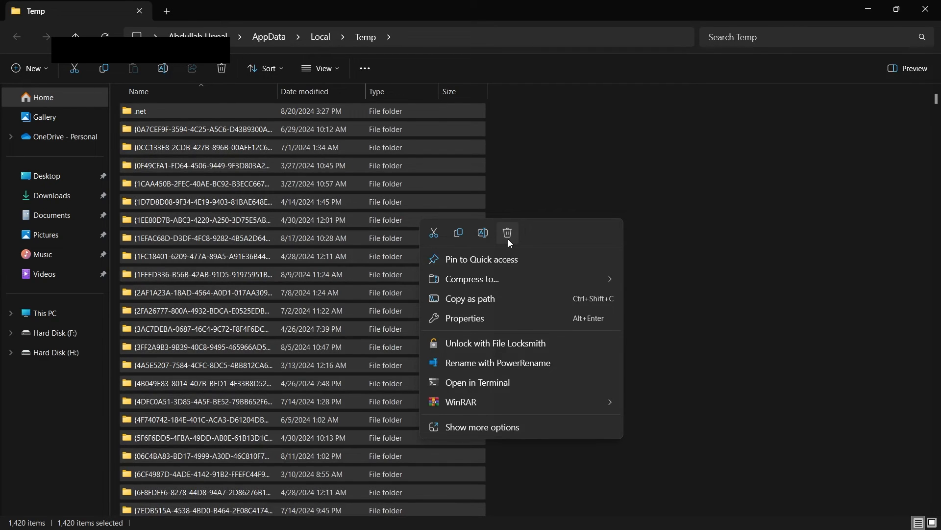
click(656, 214)
click(926, 8)
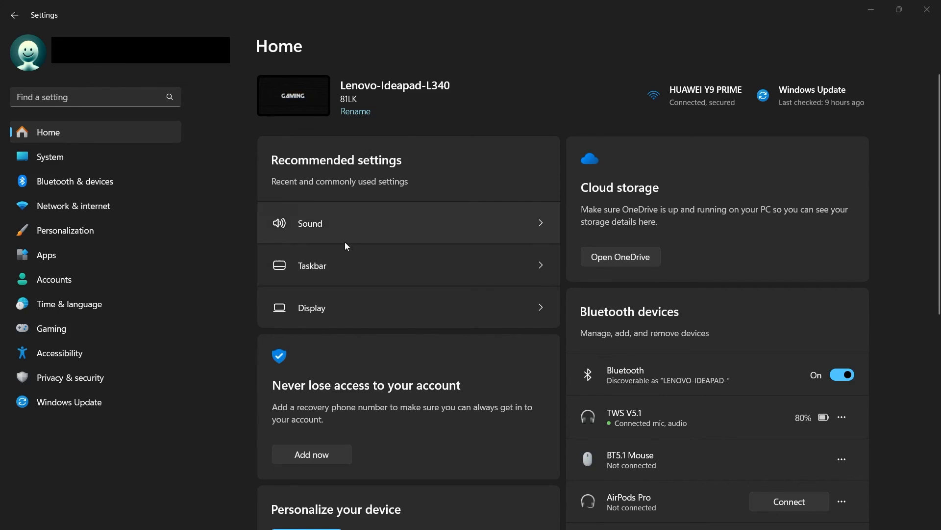
Turn off tips and suggestions when using Windows in the additional system notification settings, and minimize Settings.
click(66, 163)
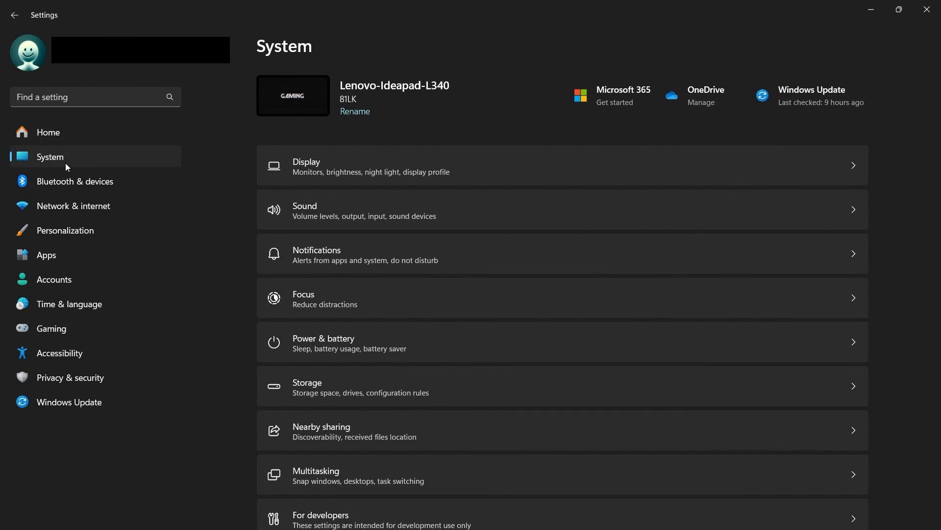
click(324, 250)
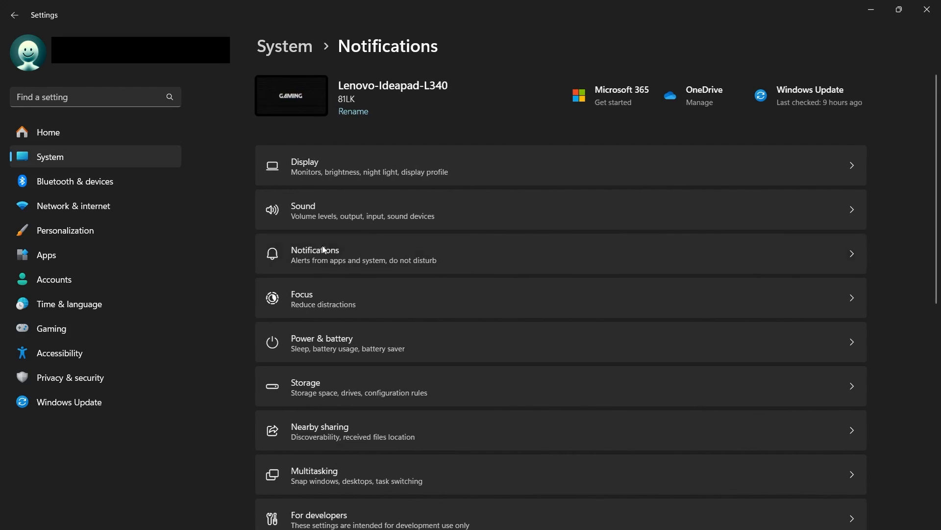
scroll(360, 267, down, 3)
scroll(354, 295, down, 20)
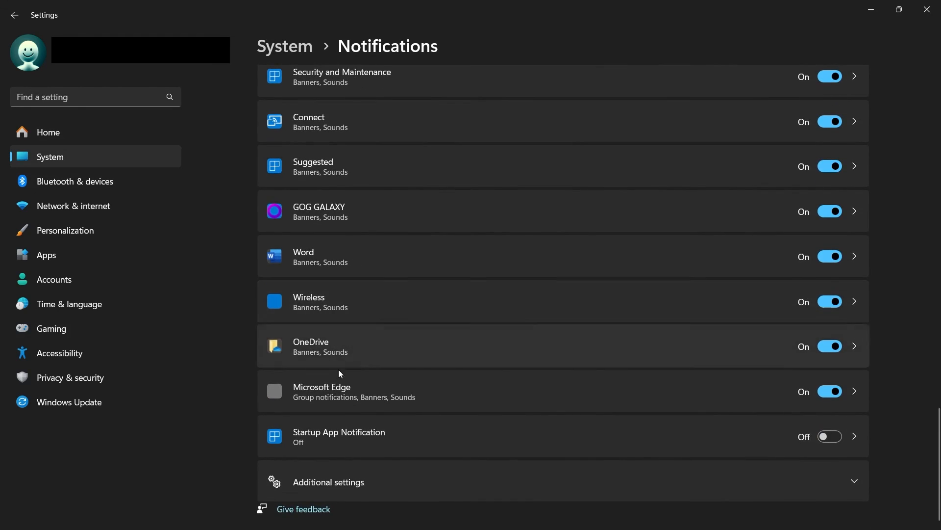
click(325, 479)
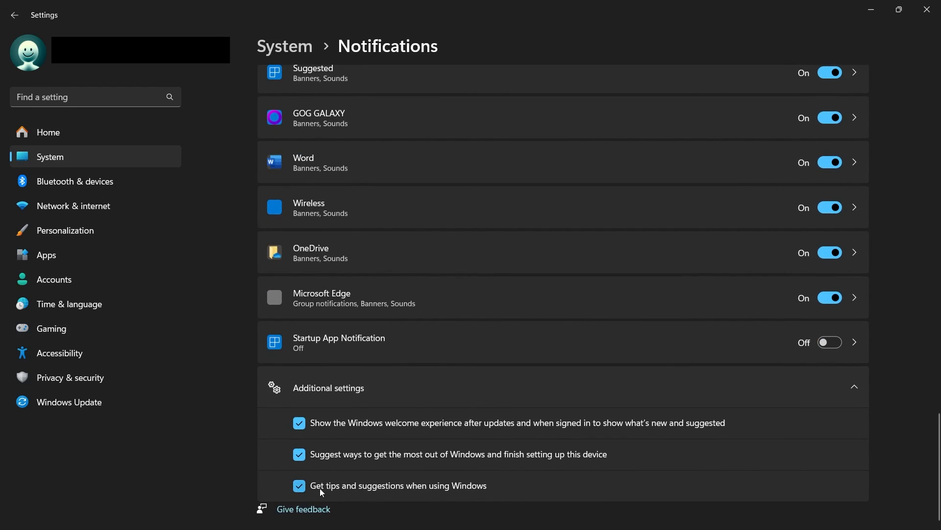
click(298, 486)
key(super)
key(super)
click(869, 14)
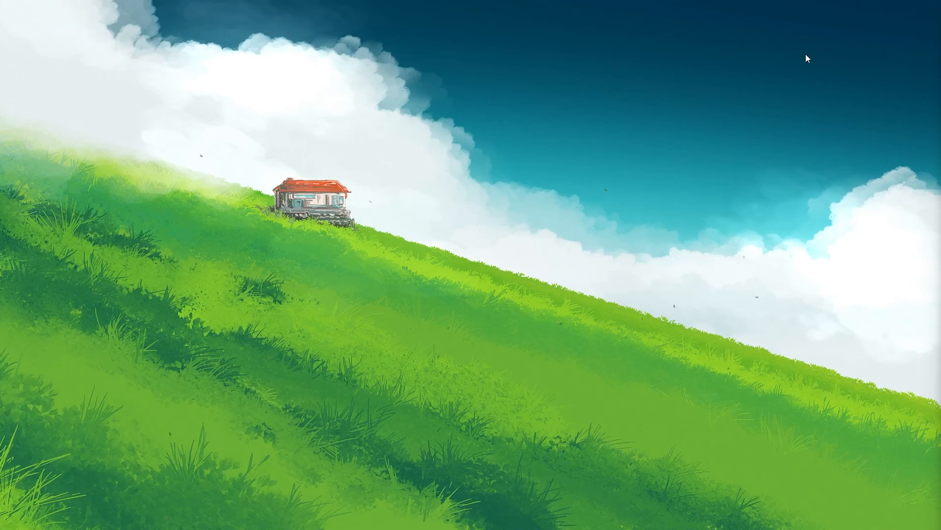